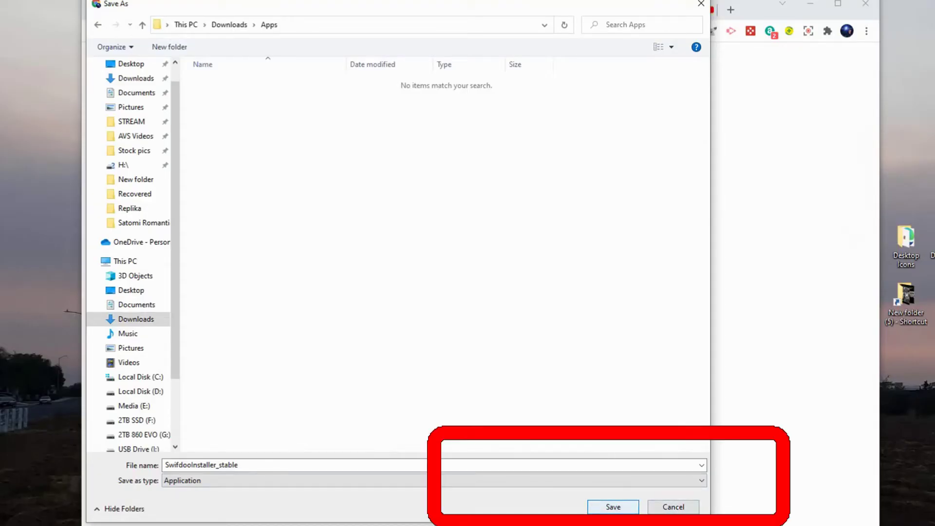
# - Save the installer as SwifdooInstaller_stable in Downloads > Apps
pyautogui.press('Return')
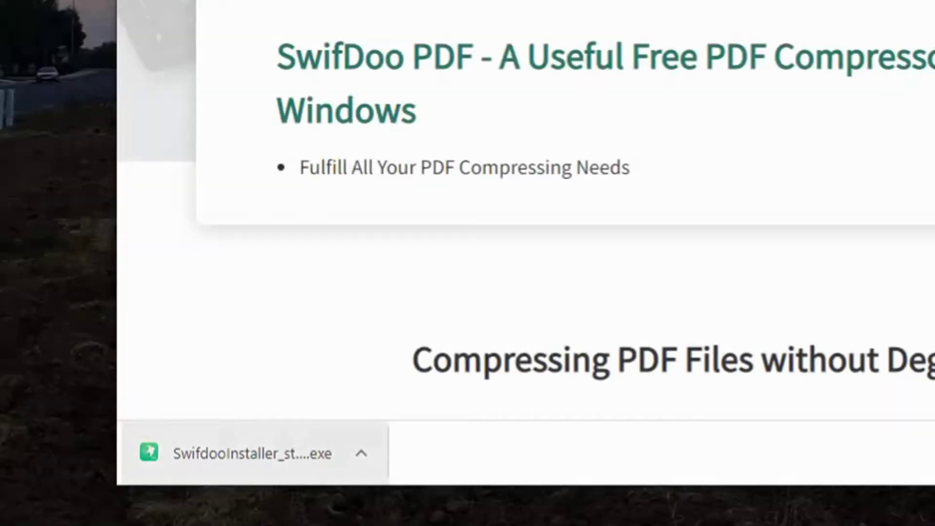
# - Run SwifdooInstaller_stable.exe, install SwifDoo PDF and launch it showing the 8-page User Guide
pyautogui.click(247, 456)
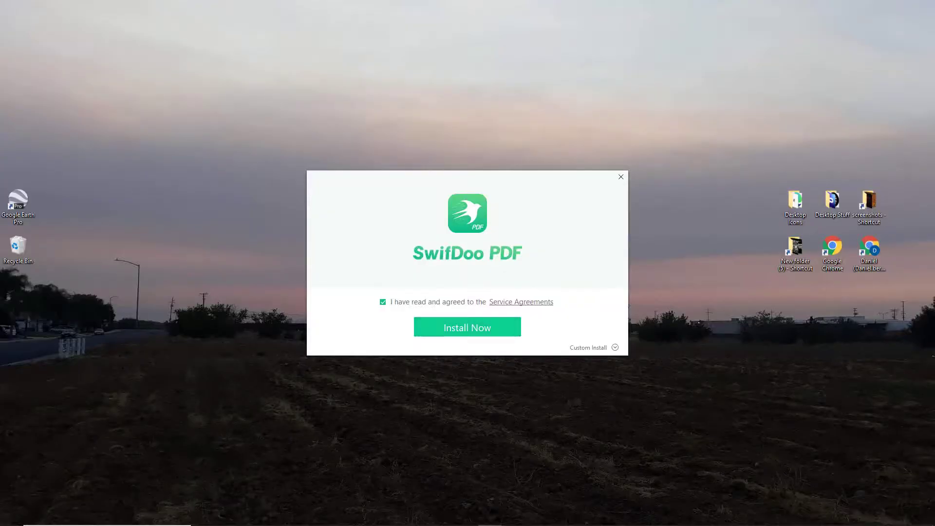
pyautogui.press('Return')
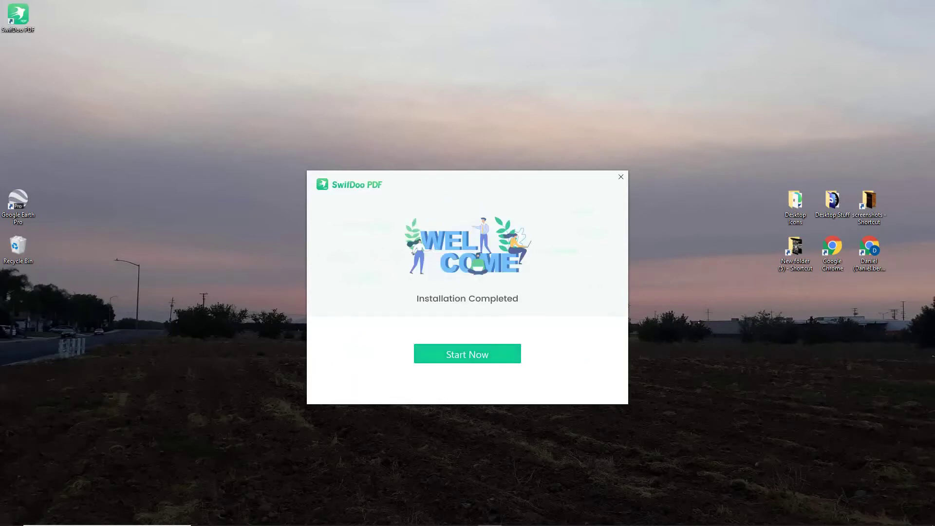
pyautogui.press('Return')
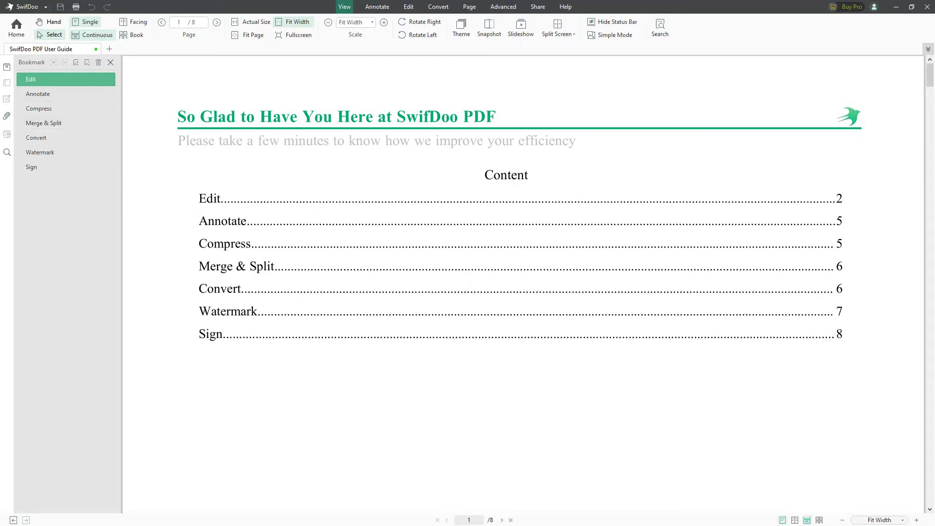
# - Scroll down through the User Guide from the contents page toward the Edit section
pyautogui.scroll(-1, 53, 94)
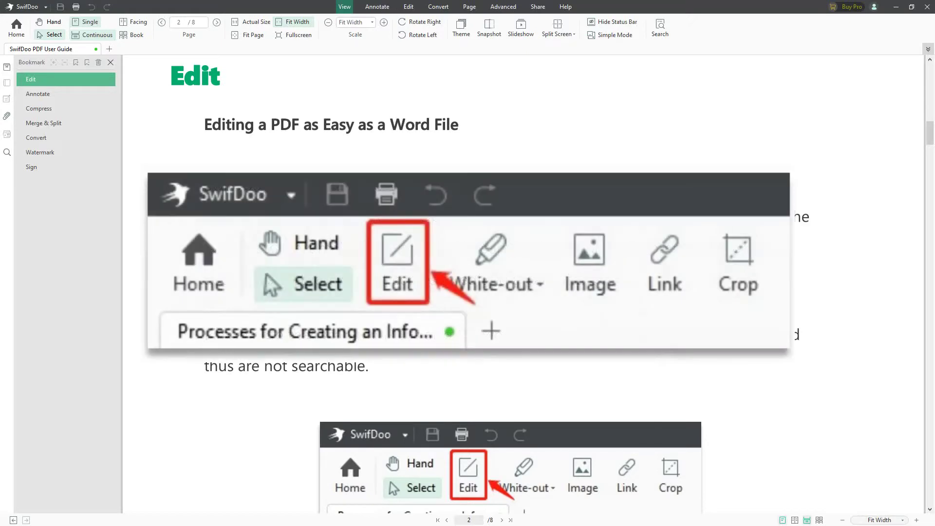
pyautogui.scroll(-1, 524, 283)
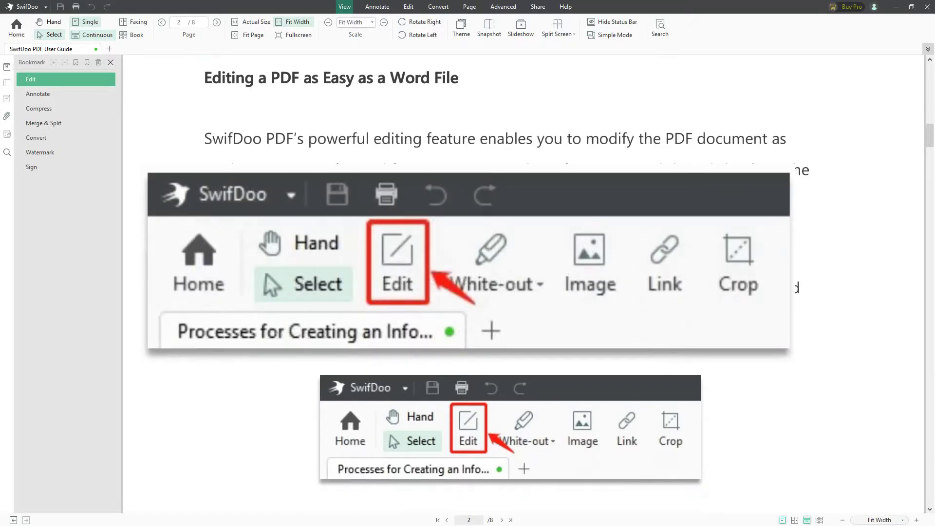
pyautogui.scroll(3, 524, 283)
pyautogui.click(37, 93)
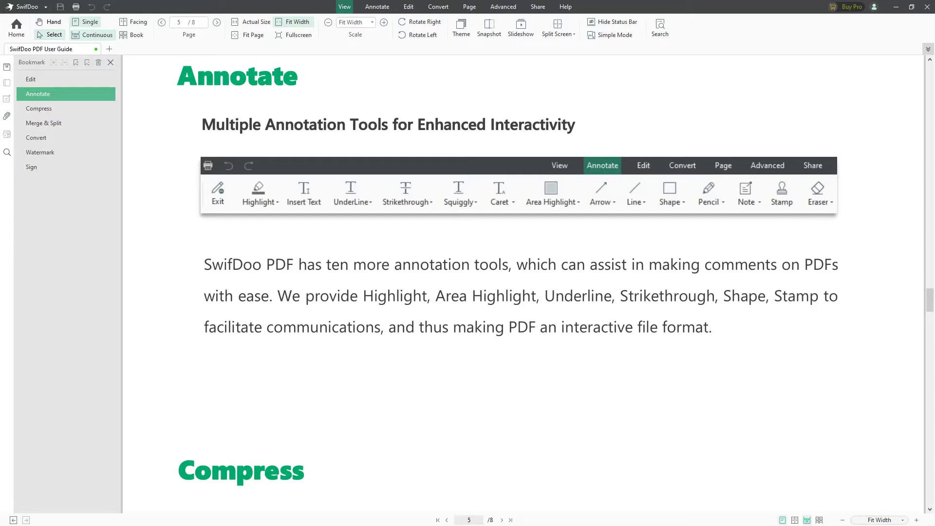
pyautogui.click(49, 109)
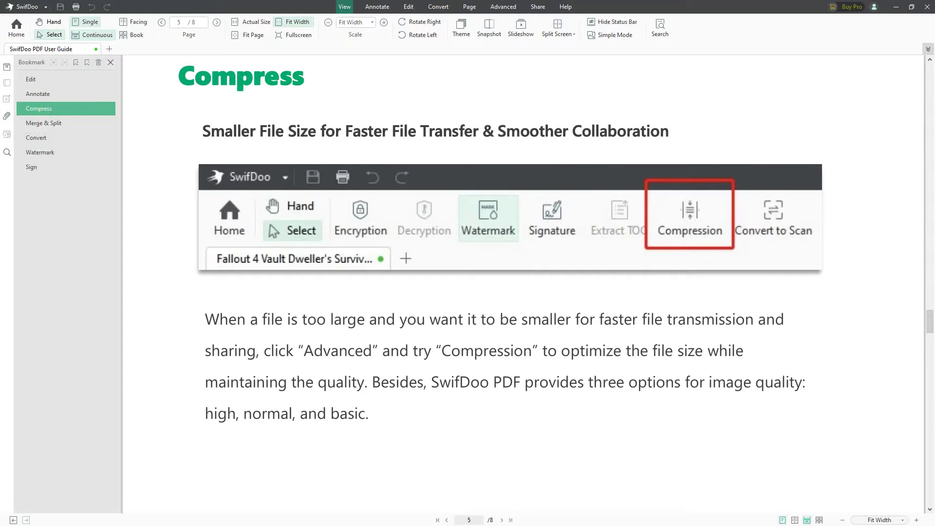
pyautogui.click(44, 123)
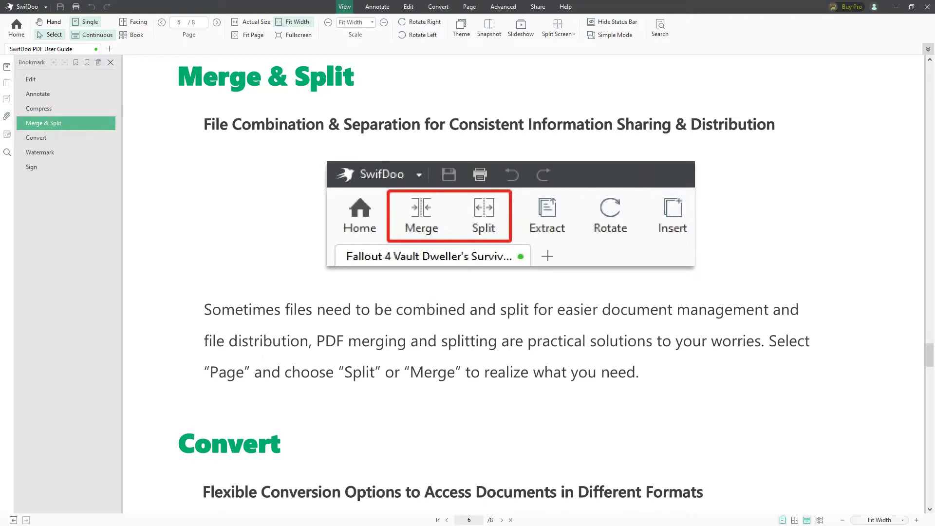
pyautogui.click(43, 138)
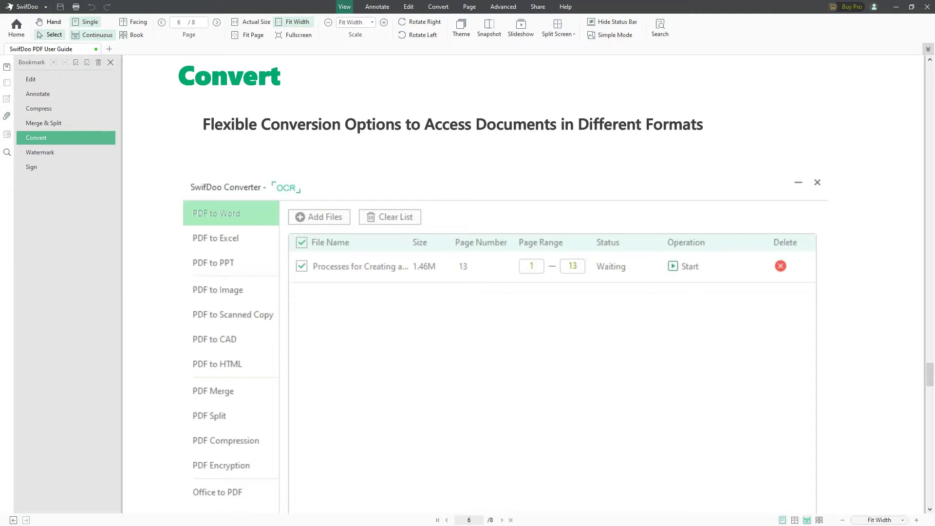
pyautogui.click(42, 153)
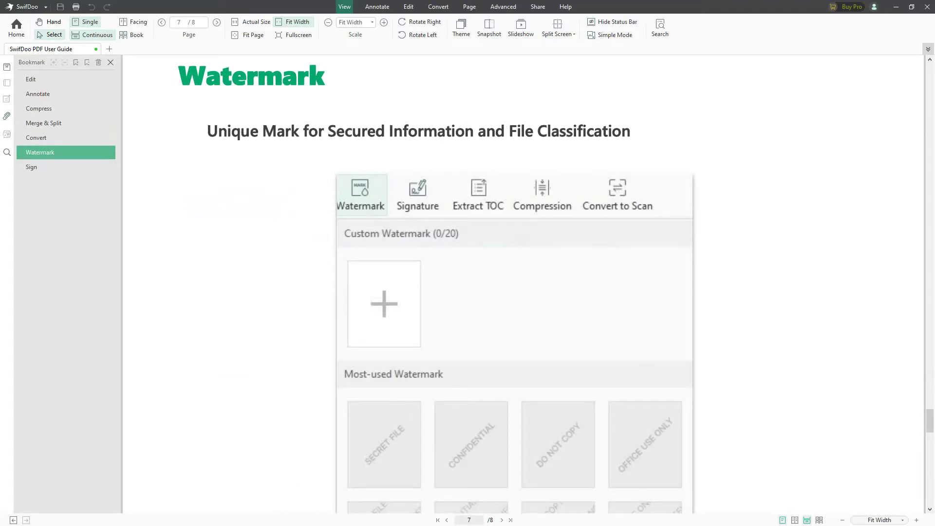
pyautogui.click(31, 168)
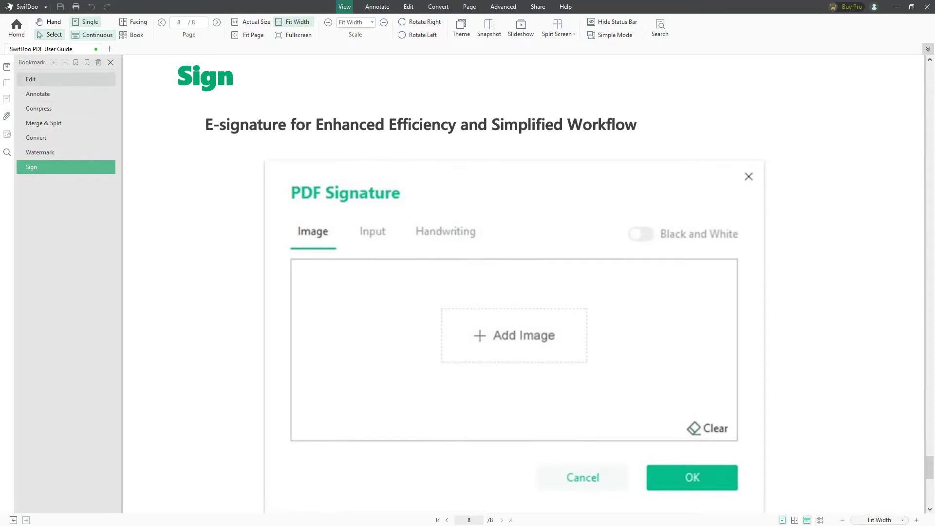
pyautogui.click(31, 79)
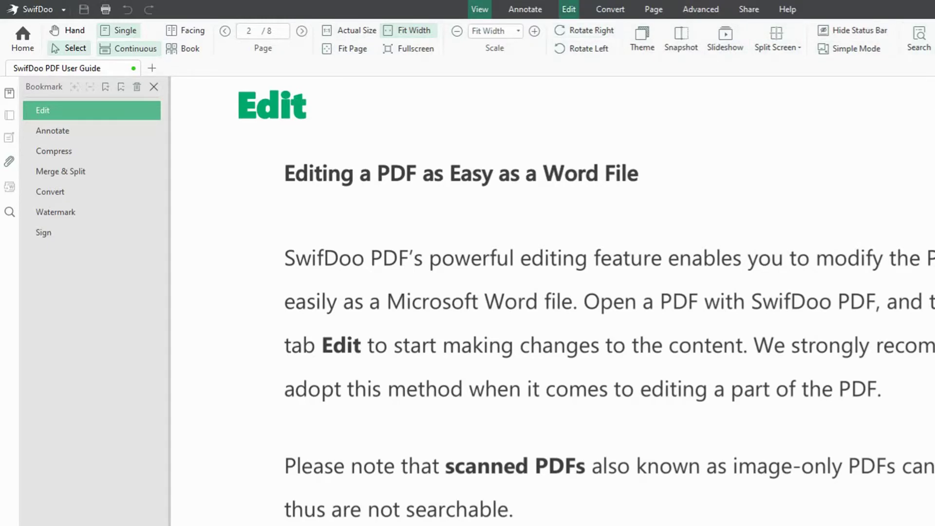
# - Add the line 'Let's add this!' to the first Edit paragraph and delete its recommendation sentence
pyautogui.click(569, 9)
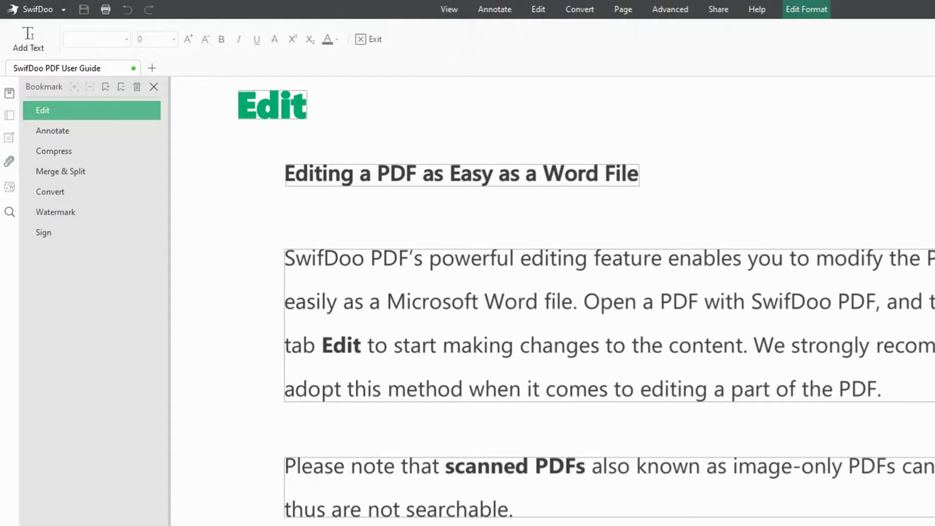
pyautogui.click(883, 390)
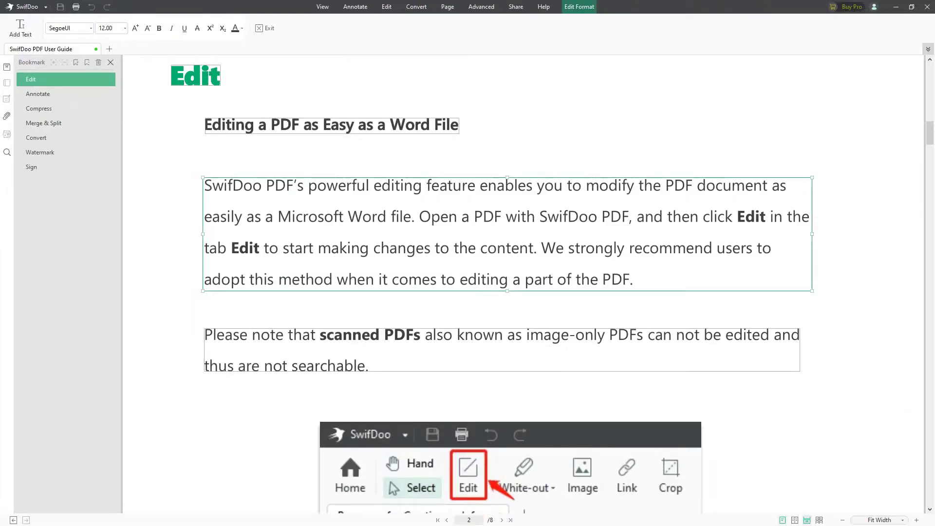
pyautogui.write("Let's add this!")
pyautogui.press('Escape')
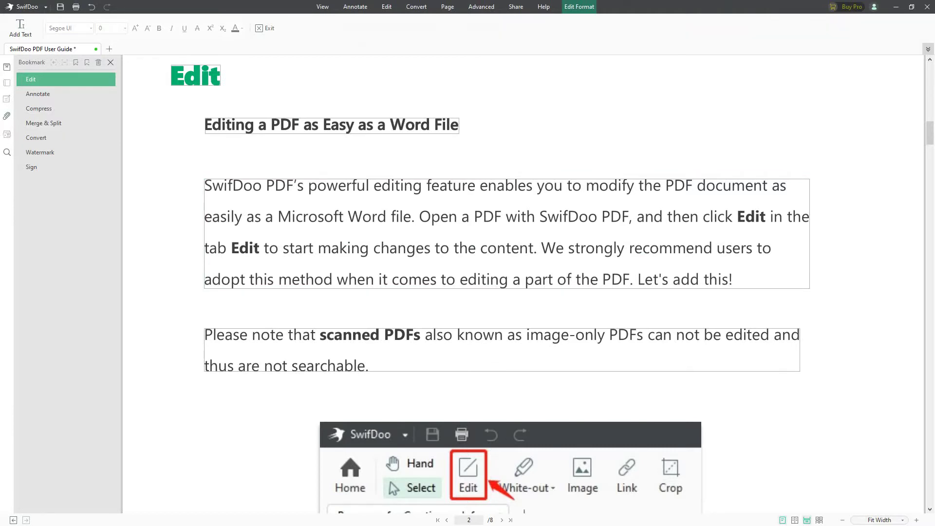
pyautogui.moveTo(568, 248); pyautogui.dragTo(637, 280)
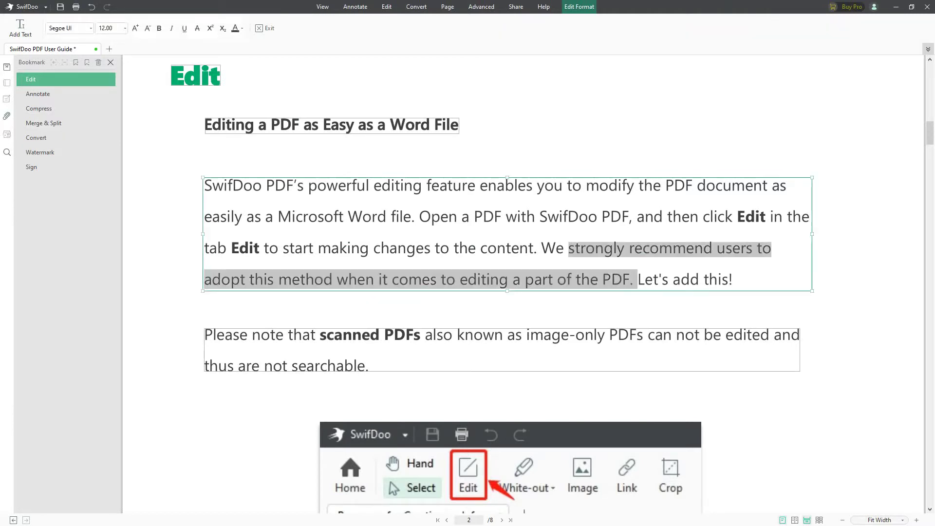
pyautogui.press('BackSpace')
pyautogui.press('BackSpace')
pyautogui.press('BackSpace')
pyautogui.press('BackSpace')
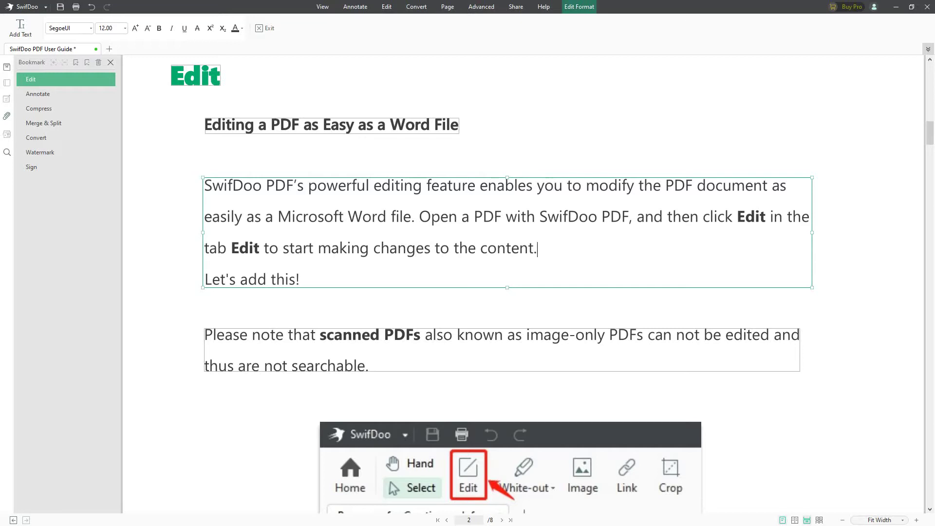
# - Colour the first paragraph's text red, then undo to restore its original colour
pyautogui.moveTo(212, 185); pyautogui.dragTo(537, 248)
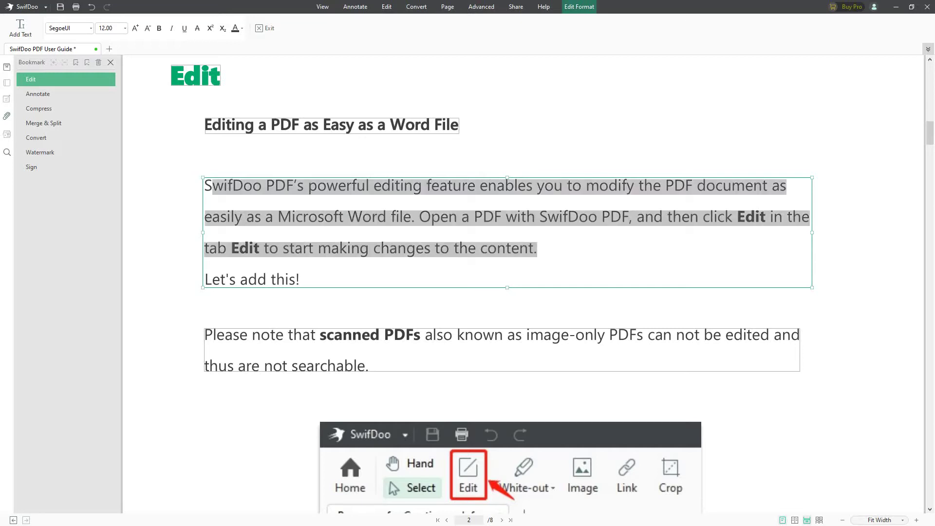
pyautogui.click(242, 29)
pyautogui.click(260, 130)
pyautogui.click(204, 249)
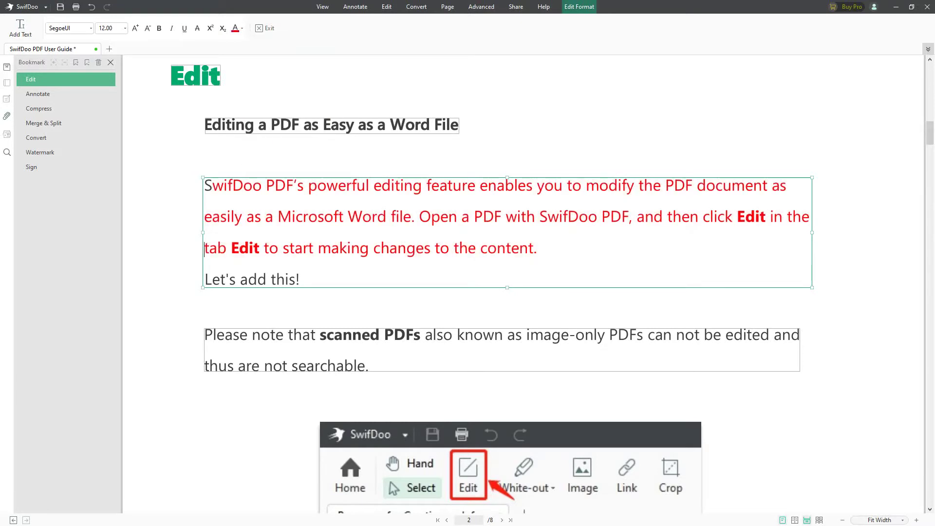
pyautogui.hotkey('ctrl', 'z')
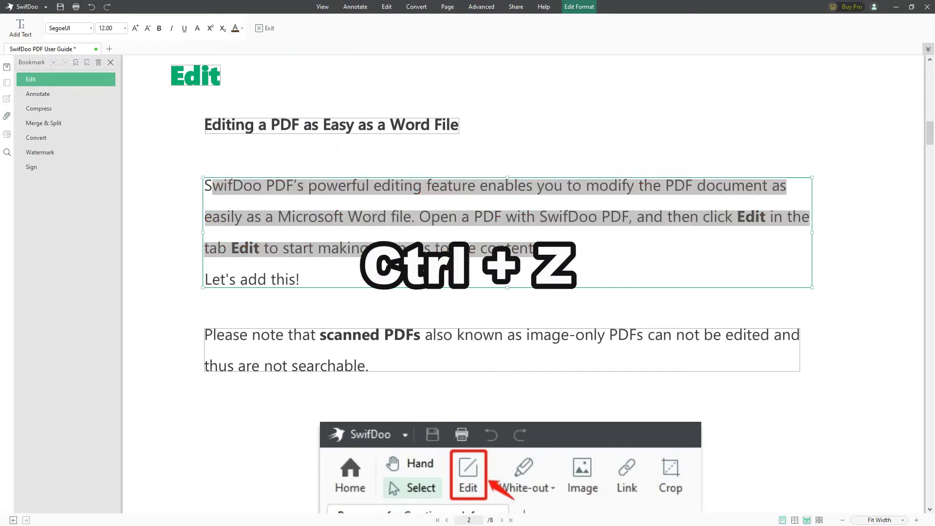
pyautogui.click(537, 248)
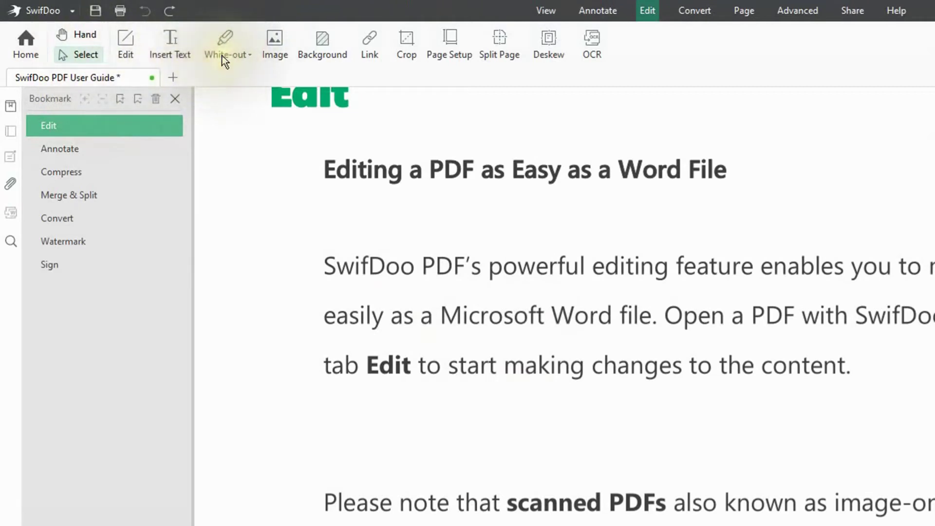
pyautogui.click(247, 55)
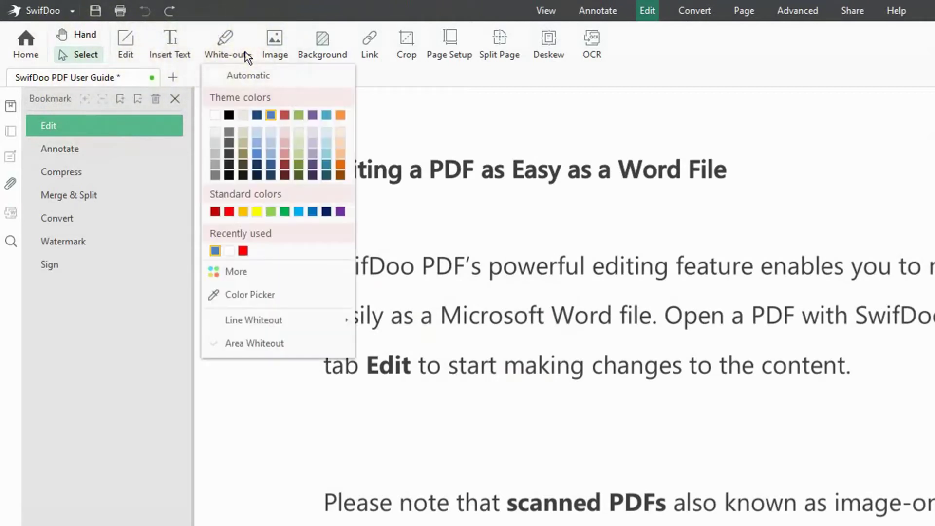
pyautogui.click(215, 115)
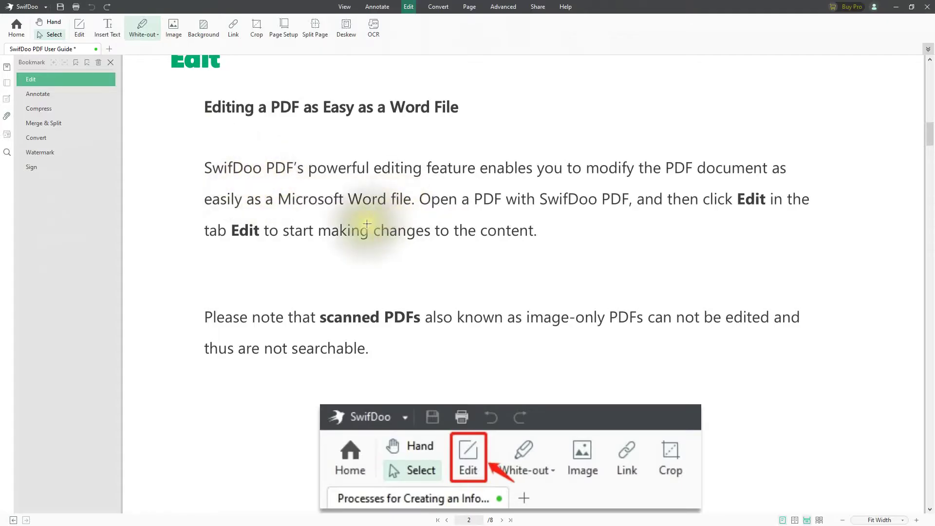
pyautogui.moveTo(198, 219); pyautogui.dragTo(564, 248)
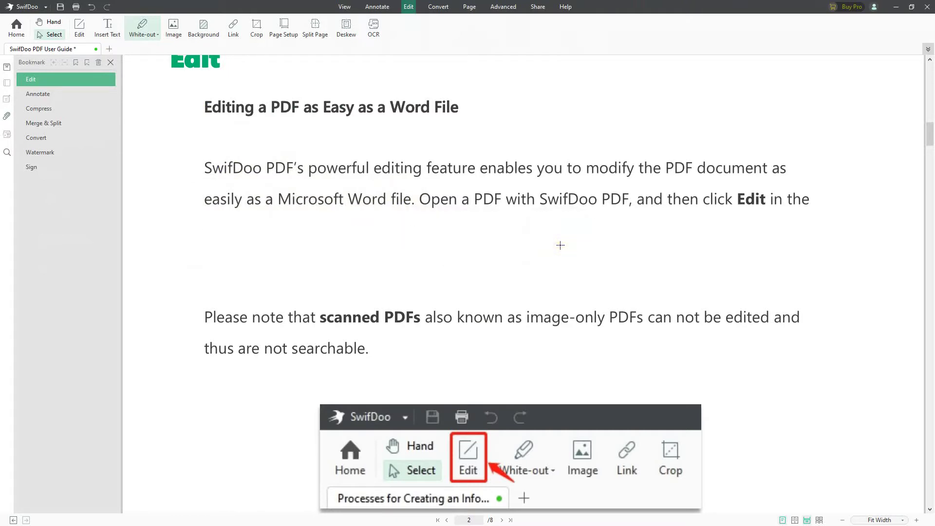
pyautogui.hotkey('ctrl', 'z')
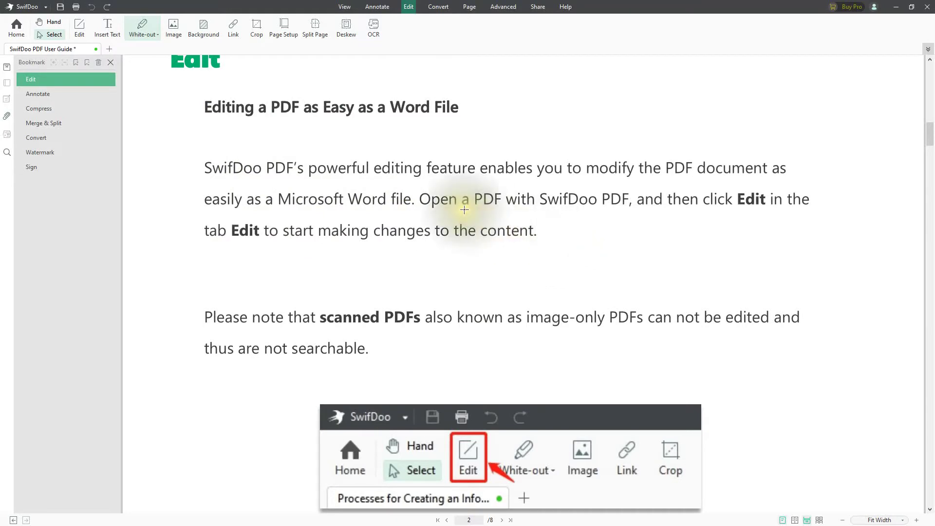
pyautogui.click(155, 33)
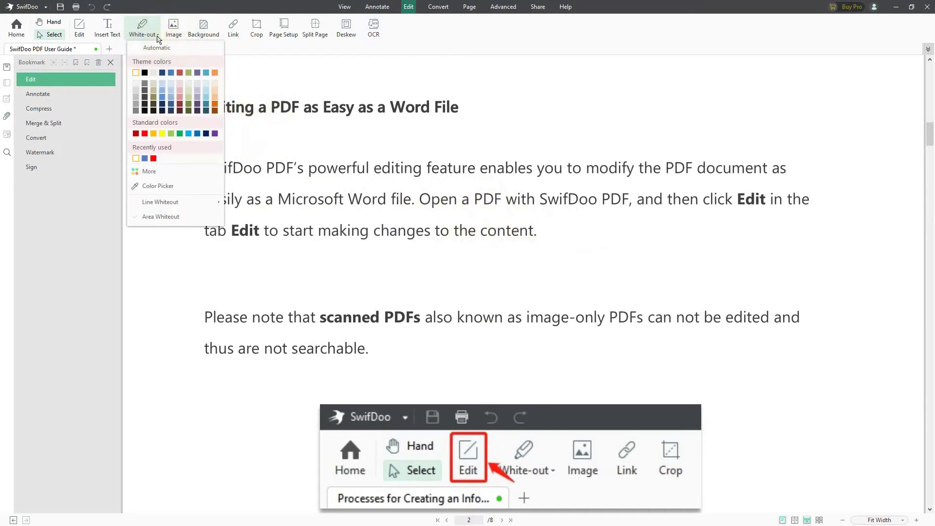
pyautogui.click(163, 72)
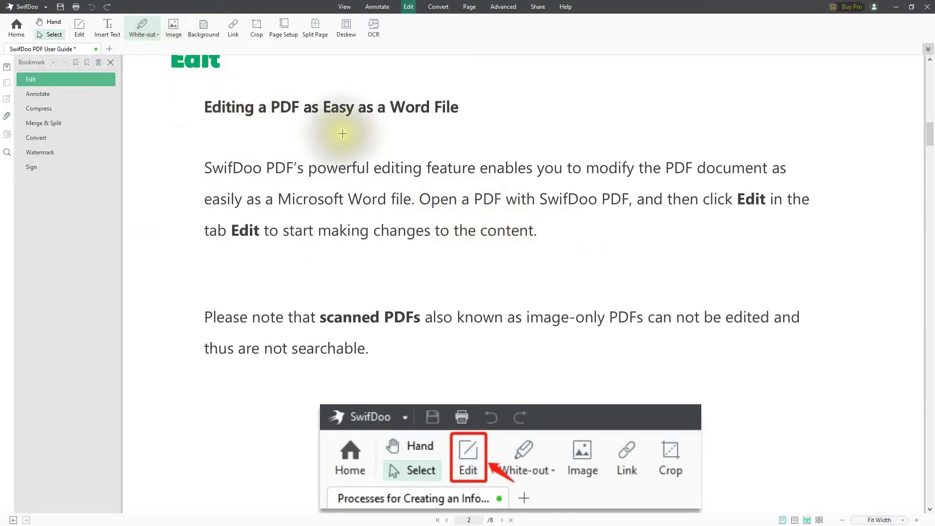
pyautogui.moveTo(204, 95); pyautogui.dragTo(503, 125)
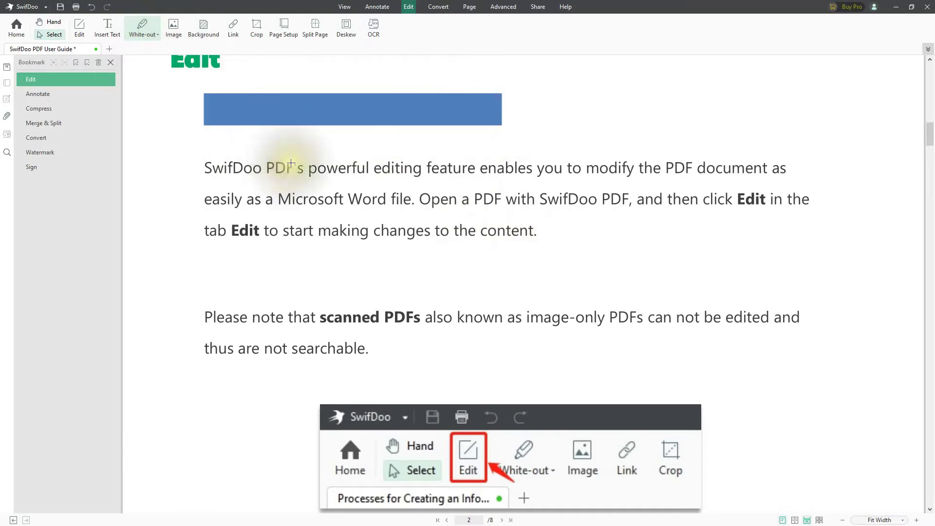
pyautogui.moveTo(291, 163); pyautogui.dragTo(464, 318)
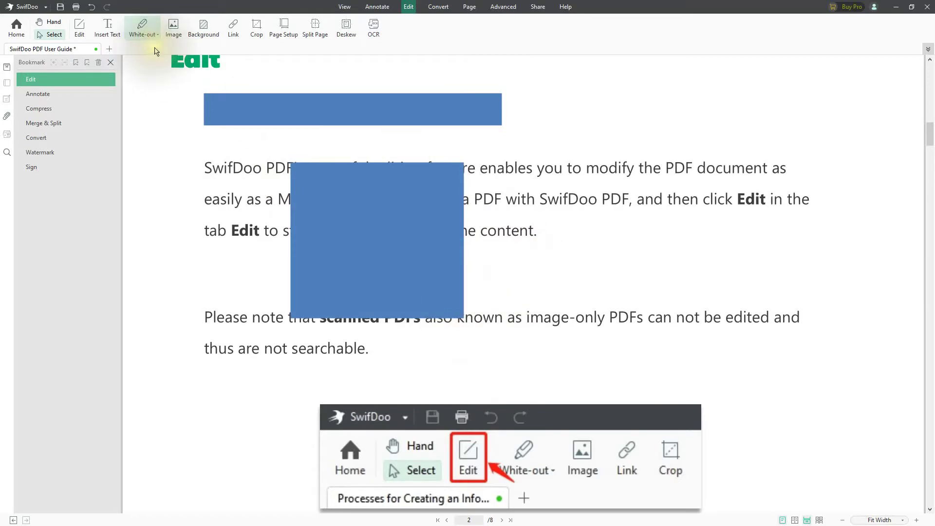
pyautogui.hotkey('ctrl', 'z')
pyautogui.hotkey('ctrl', 'z')
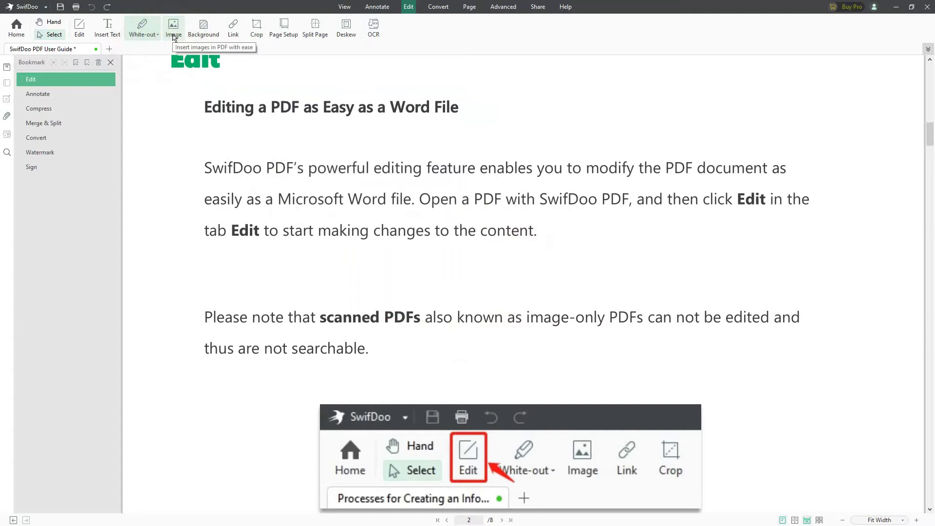
pyautogui.click(174, 38)
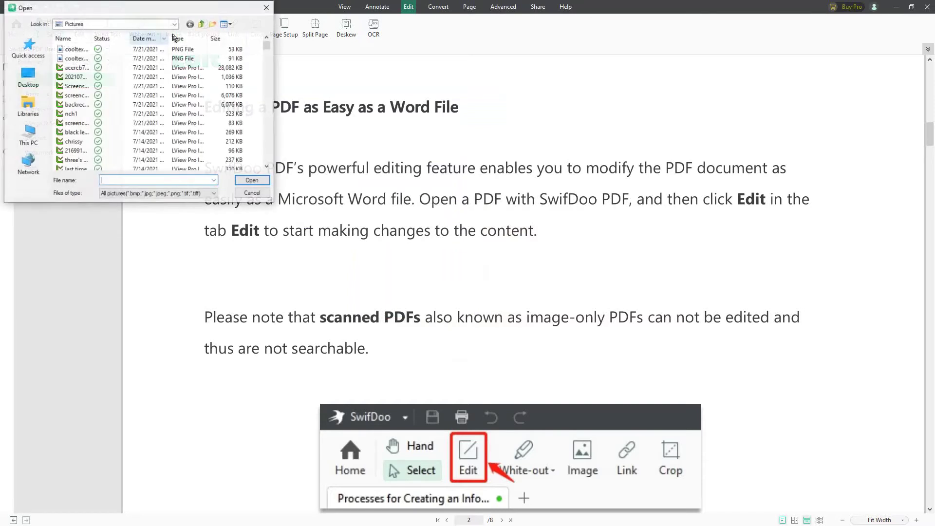
pyautogui.click(77, 68)
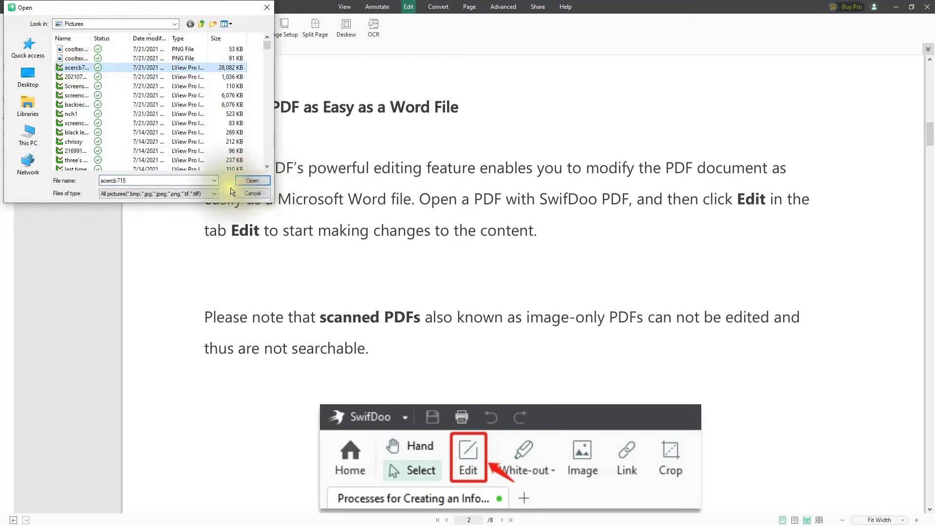
pyautogui.click(252, 181)
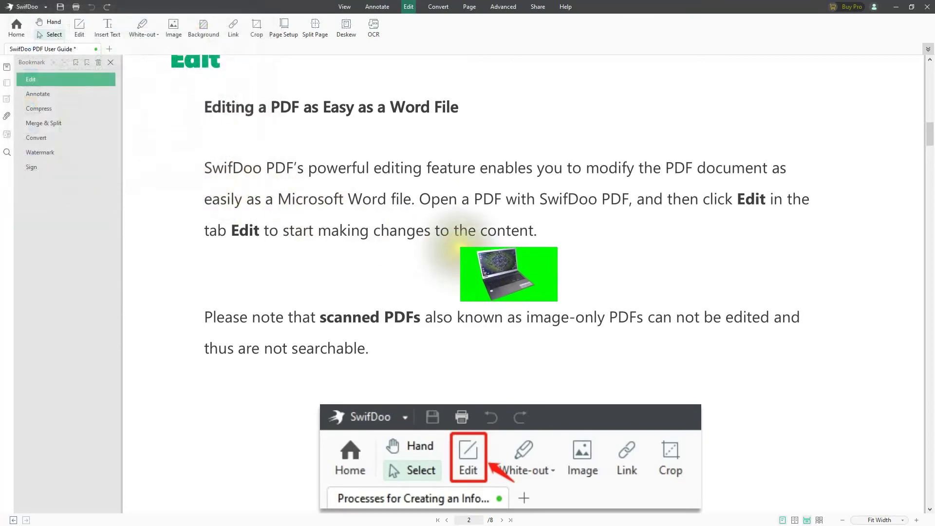
pyautogui.click(561, 225)
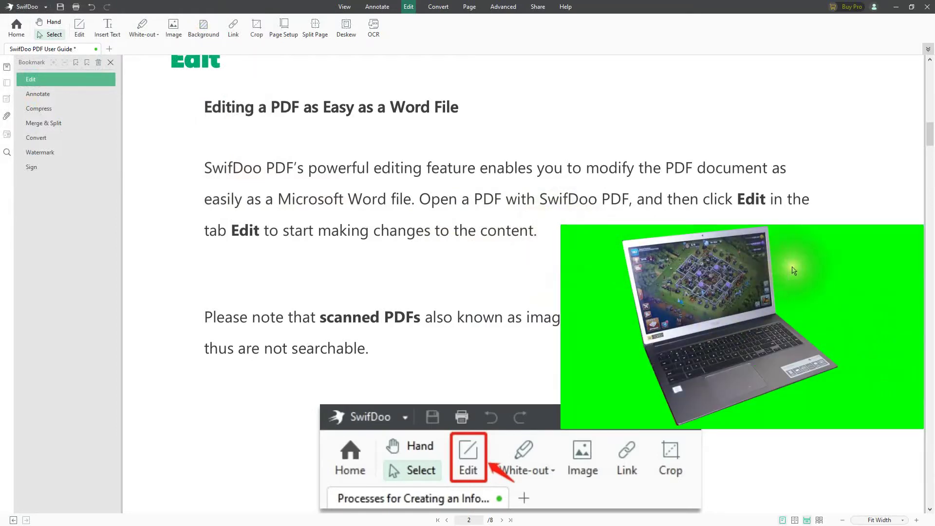
pyautogui.click(828, 269)
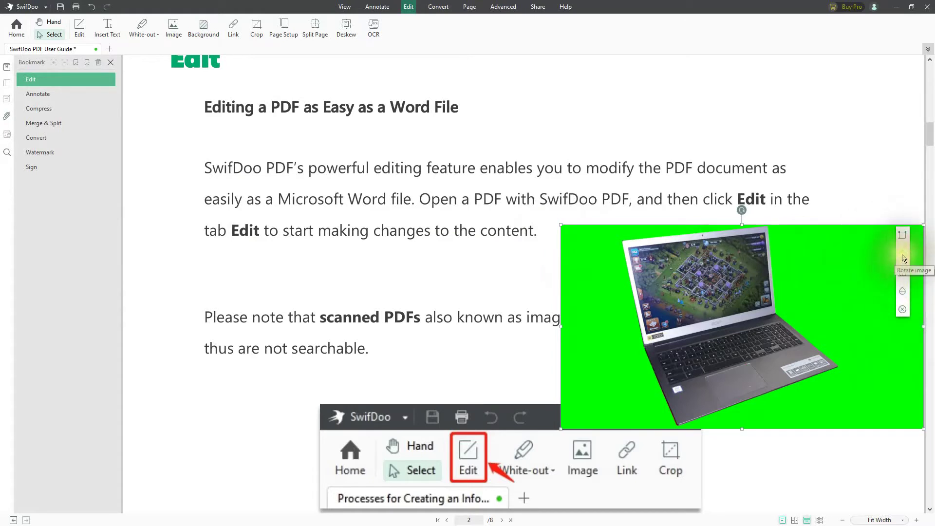
pyautogui.click(903, 255)
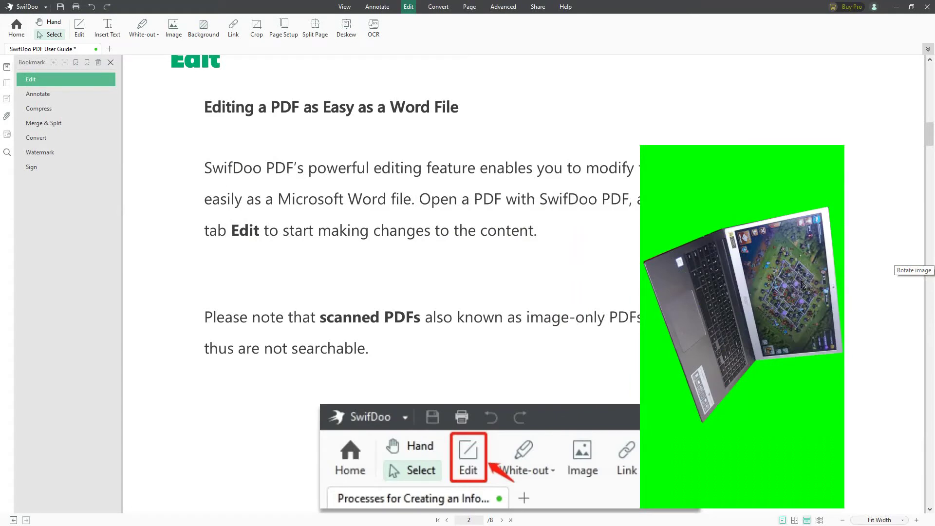
pyautogui.hotkey('ctrl', 'z')
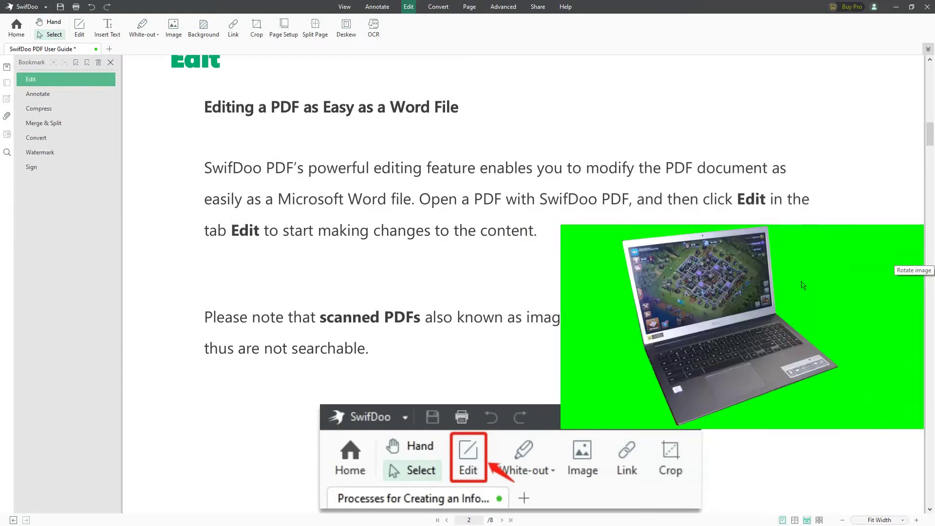
pyautogui.click(687, 249)
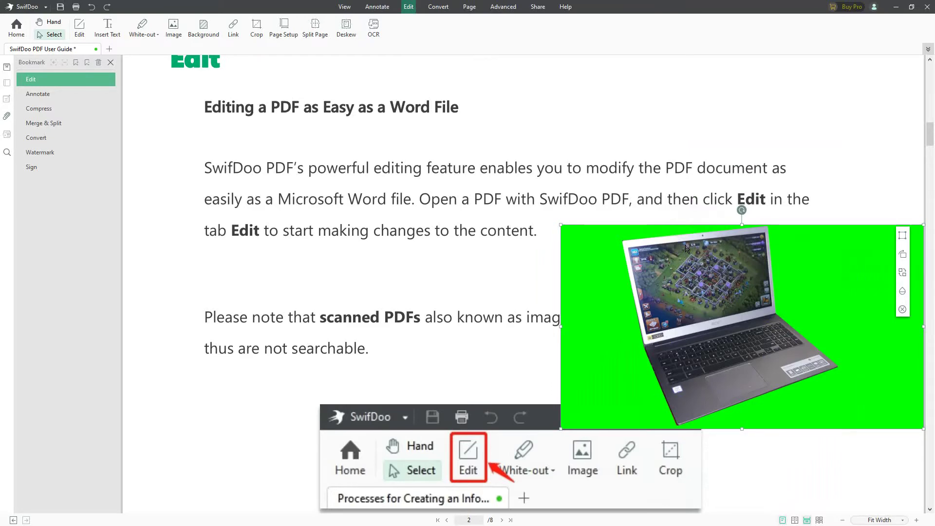
pyautogui.press('Delete')
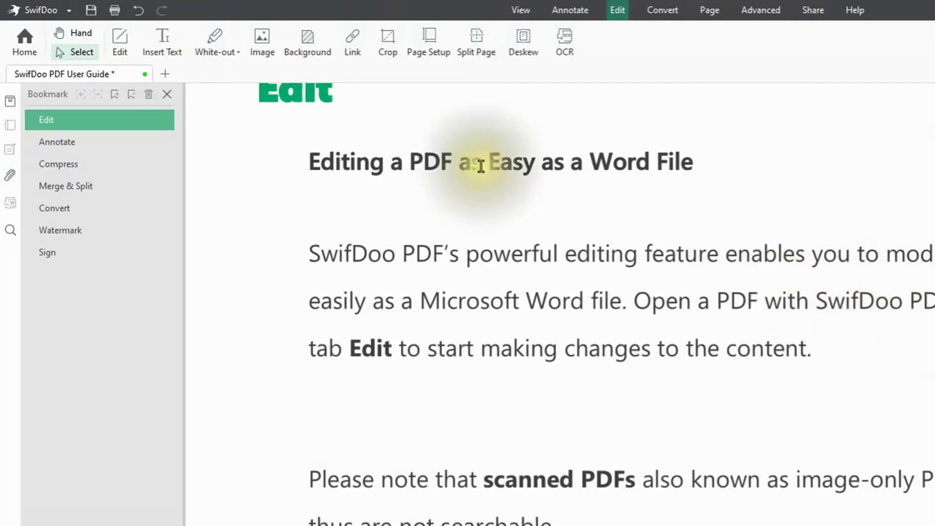
pyautogui.click(305, 47)
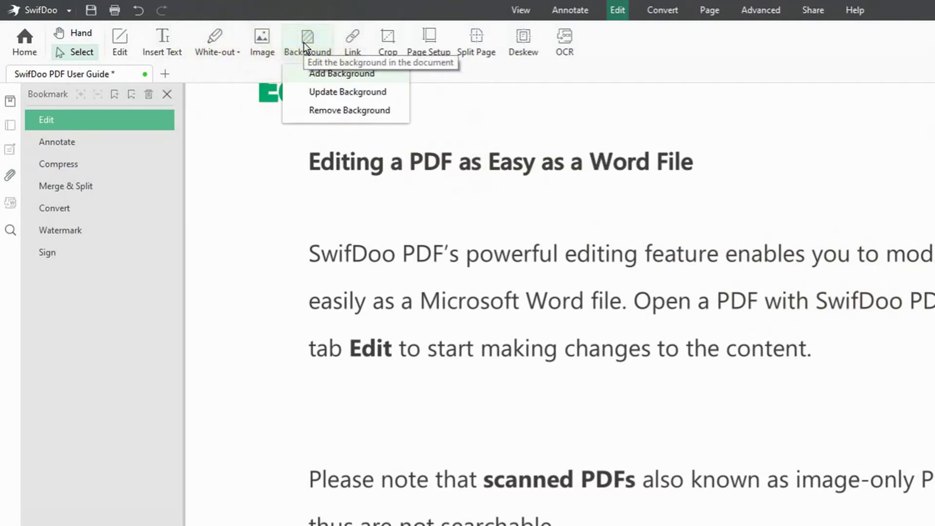
pyautogui.click(325, 77)
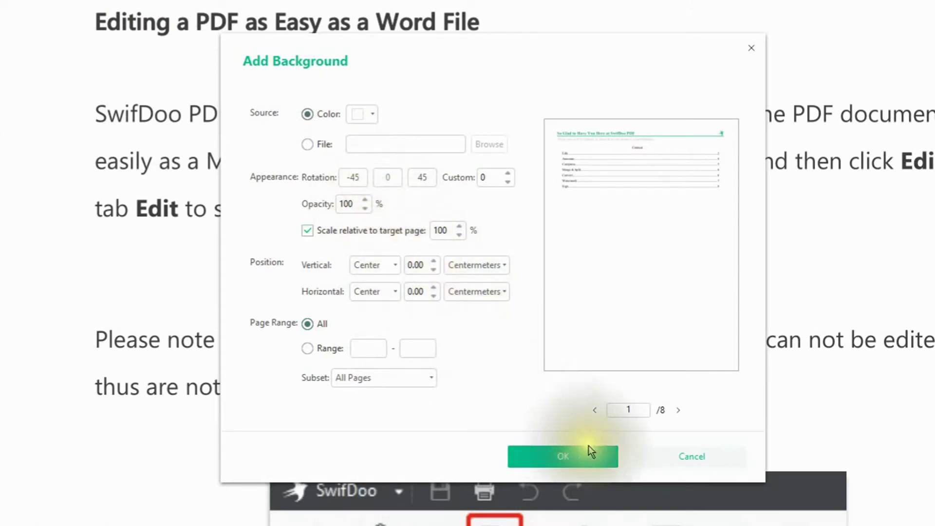
pyautogui.click(671, 458)
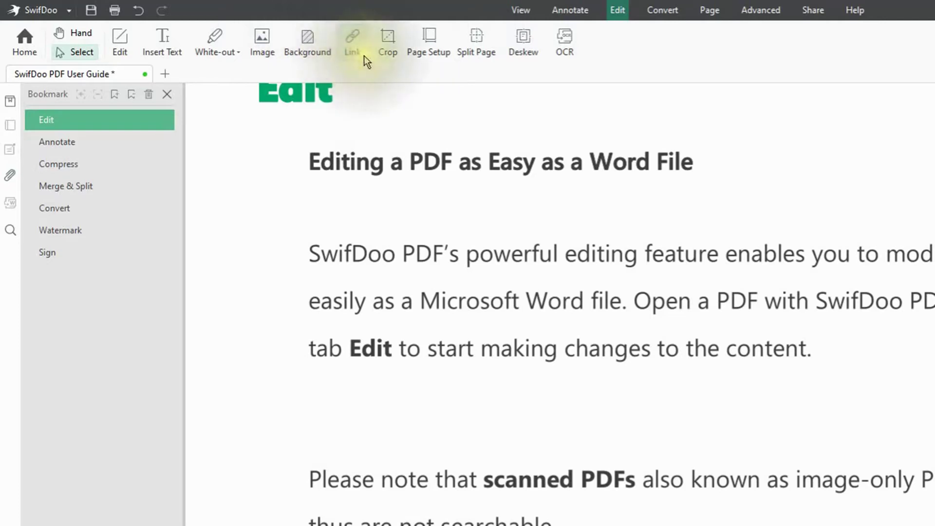
pyautogui.click(426, 57)
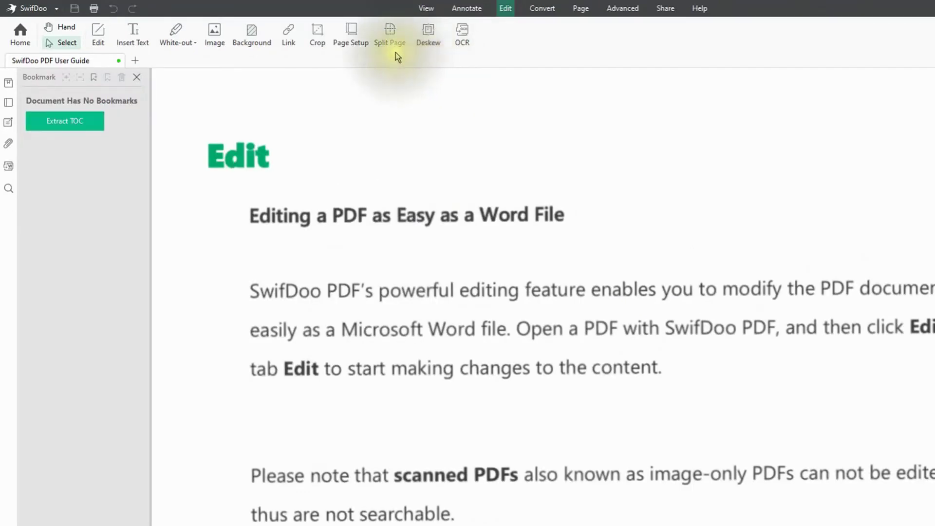
pyautogui.click(428, 38)
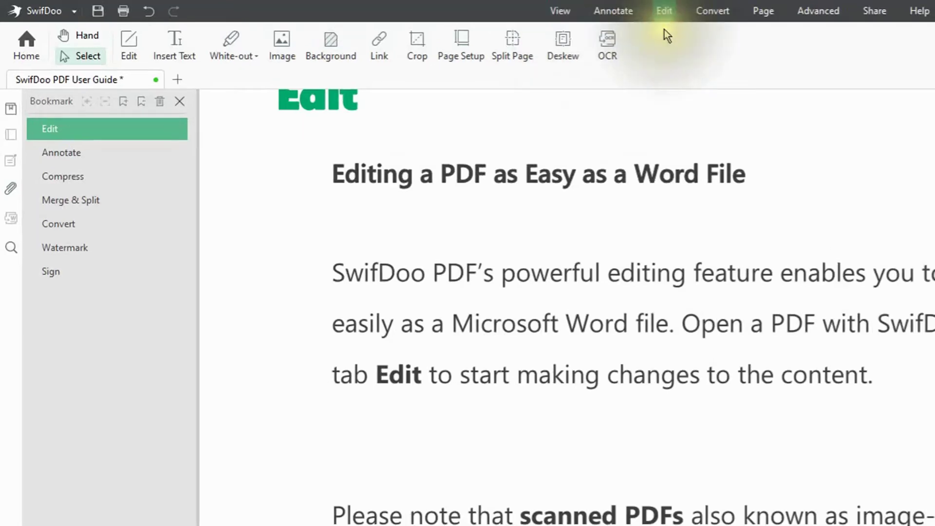
# - Switch in turn to the page viewing, Annotate, Edit and Convert ribbons
pyautogui.click(560, 17)
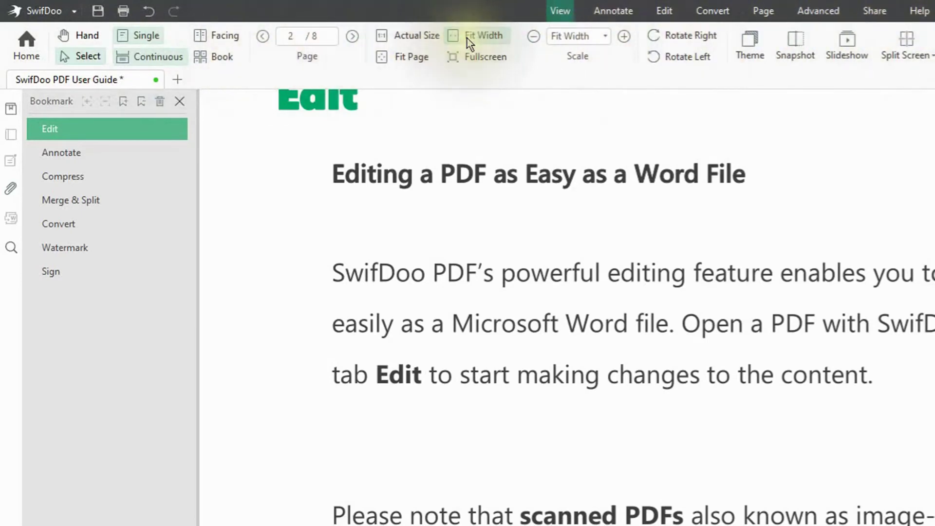
pyautogui.click(611, 14)
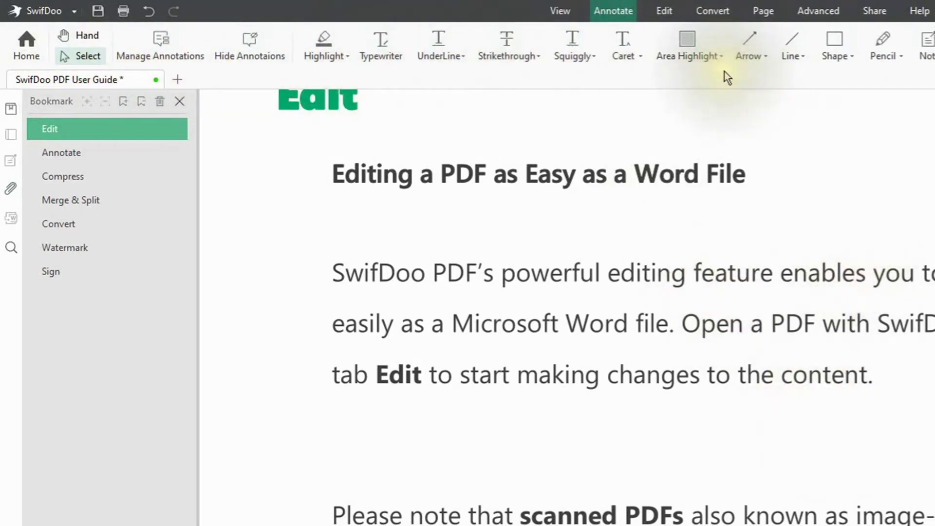
pyautogui.click(665, 11)
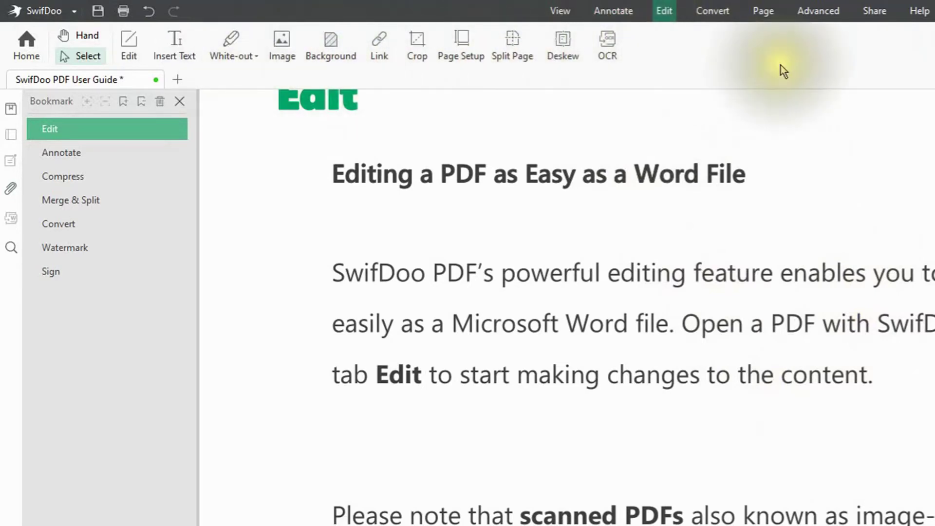
pyautogui.click(720, 15)
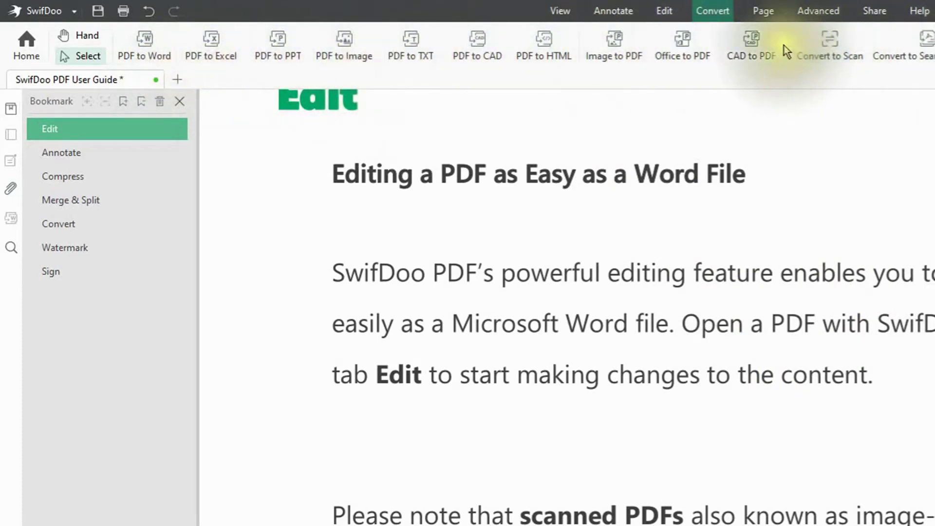
# - Browse the eight page thumbnails on the Page tab, then show the Advanced tools
pyautogui.click(765, 15)
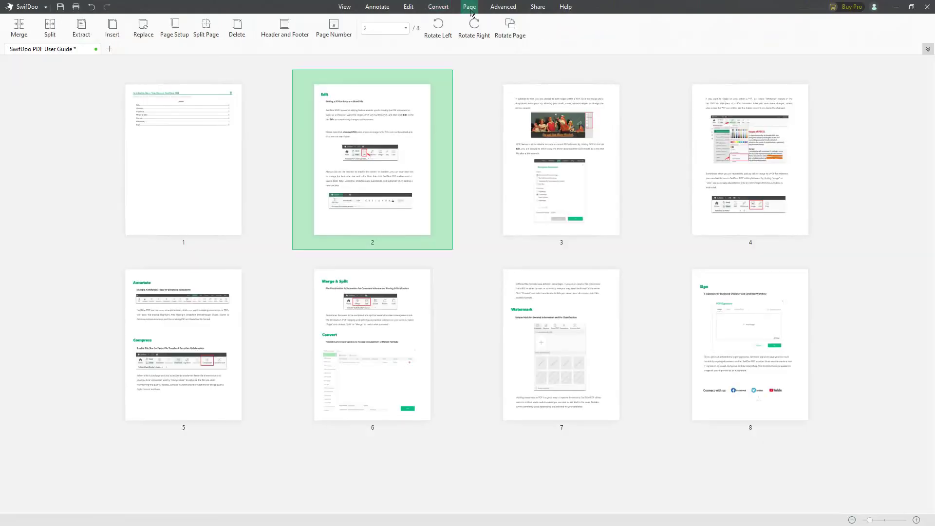
pyautogui.moveTo(334, 91)
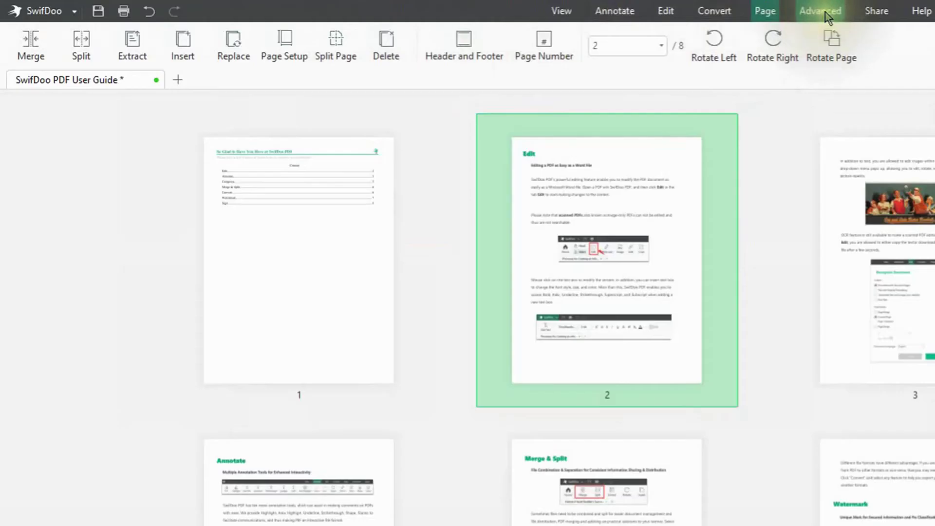
pyautogui.click(507, 10)
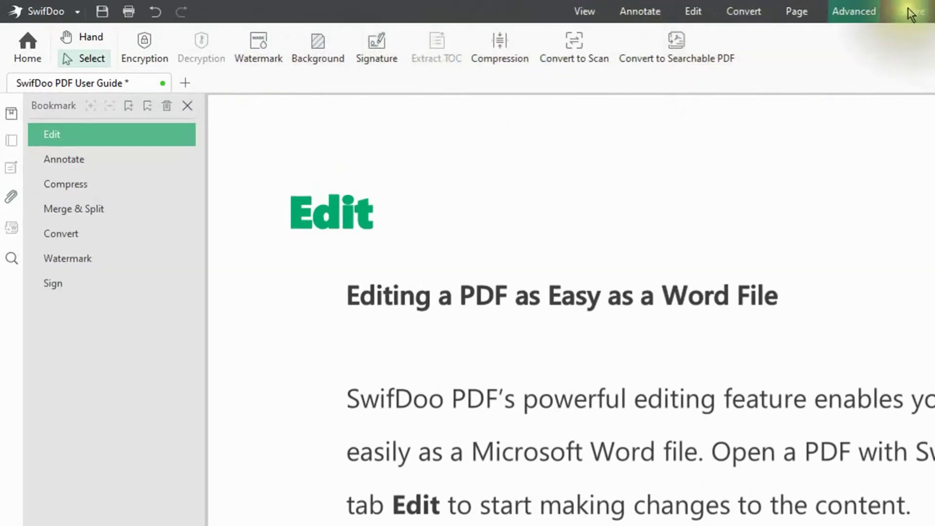
# - Show the document sharing options on the Share tab
pyautogui.click(911, 11)
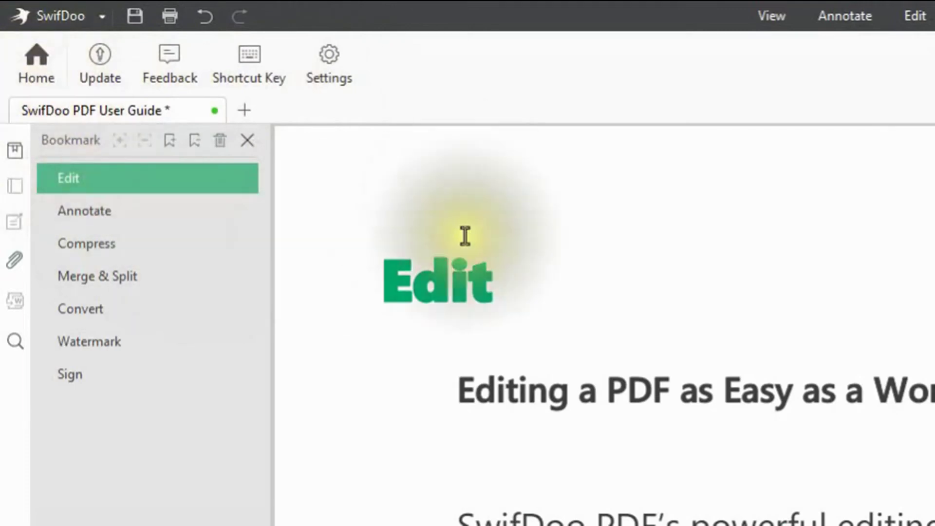
pyautogui.click(39, 77)
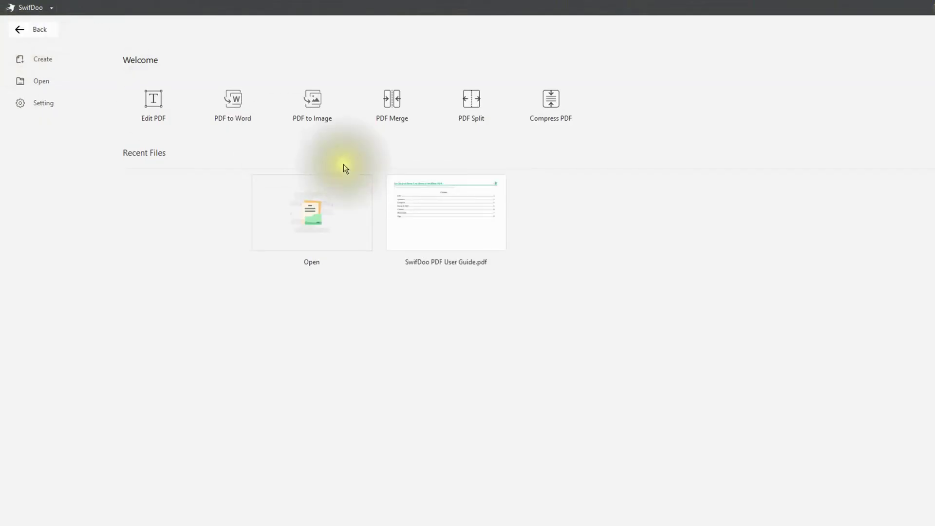
pyautogui.click(325, 229)
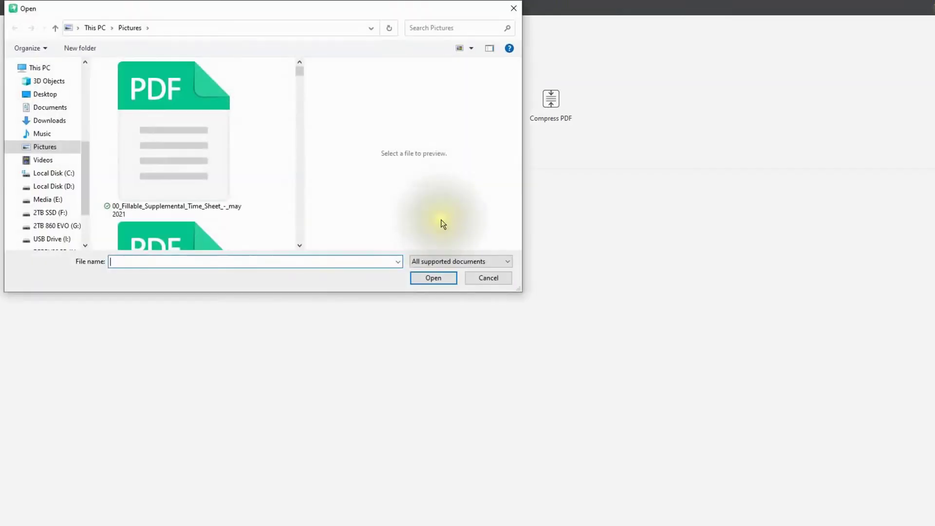
pyautogui.click(489, 276)
pyautogui.click(465, 228)
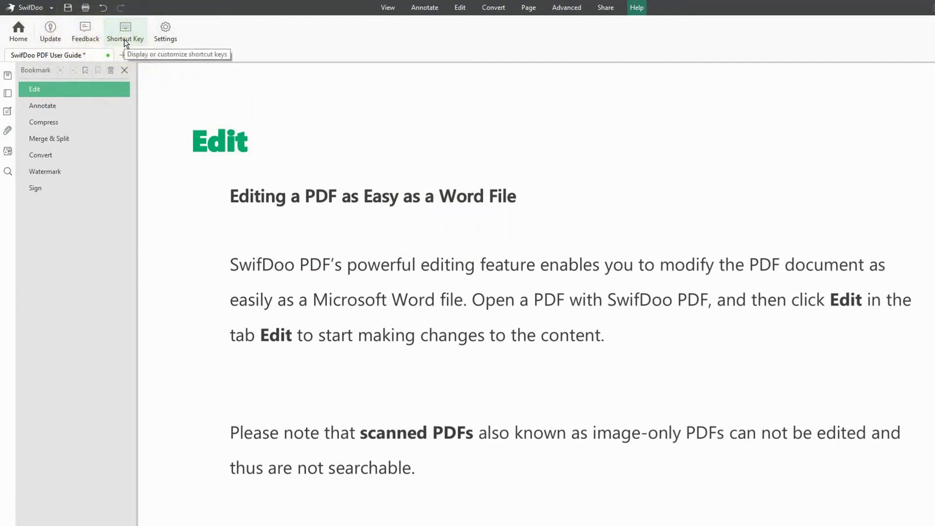
# - Open the Shortcut Key dialog and scroll through shortcuts such as Select all, Save and Print
pyautogui.click(125, 41)
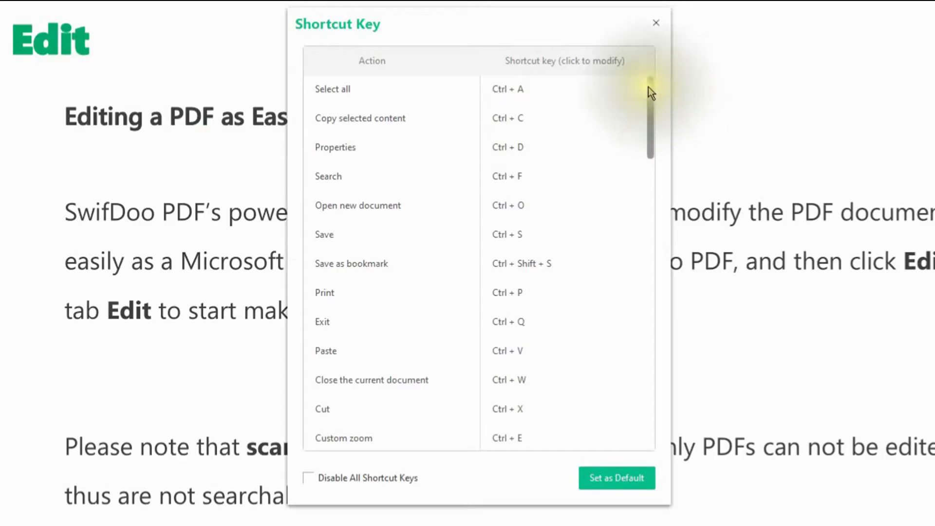
pyautogui.moveTo(575, 155); pyautogui.dragTo(582, 223)
pyautogui.moveTo(658, 194); pyautogui.dragTo(676, 342)
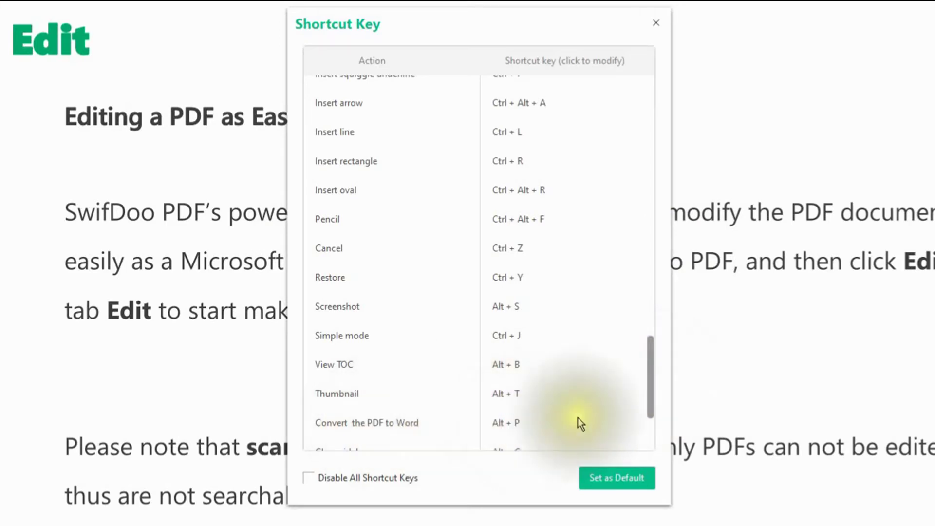
pyautogui.moveTo(651, 389); pyautogui.dragTo(657, 116)
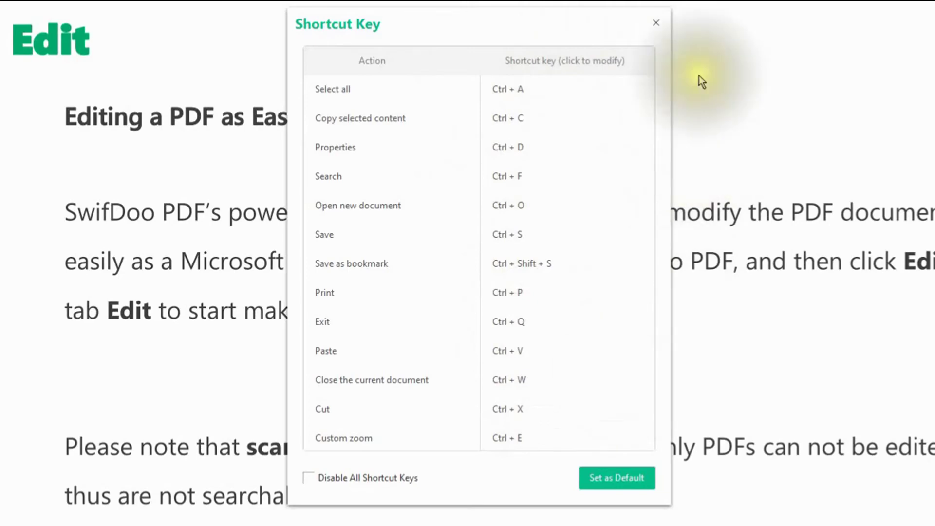
pyautogui.click(654, 22)
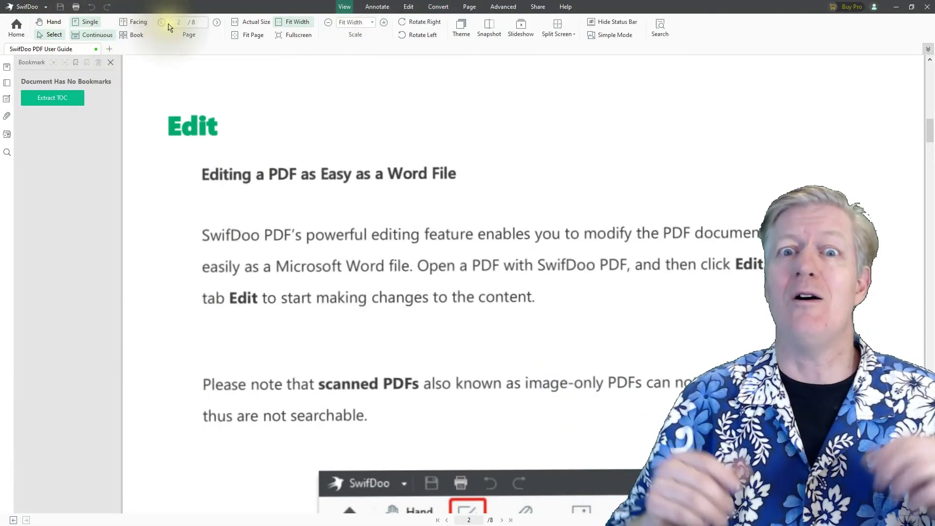
pyautogui.click(377, 6)
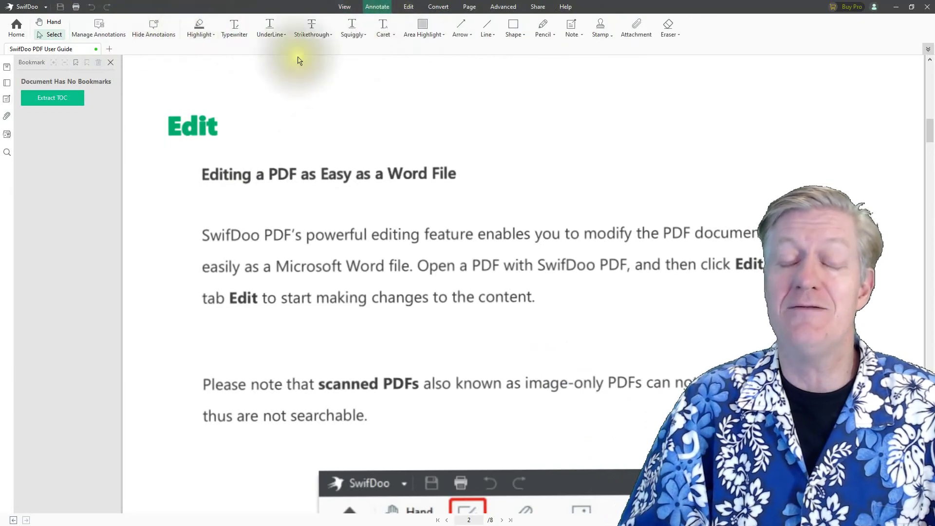
pyautogui.click(408, 10)
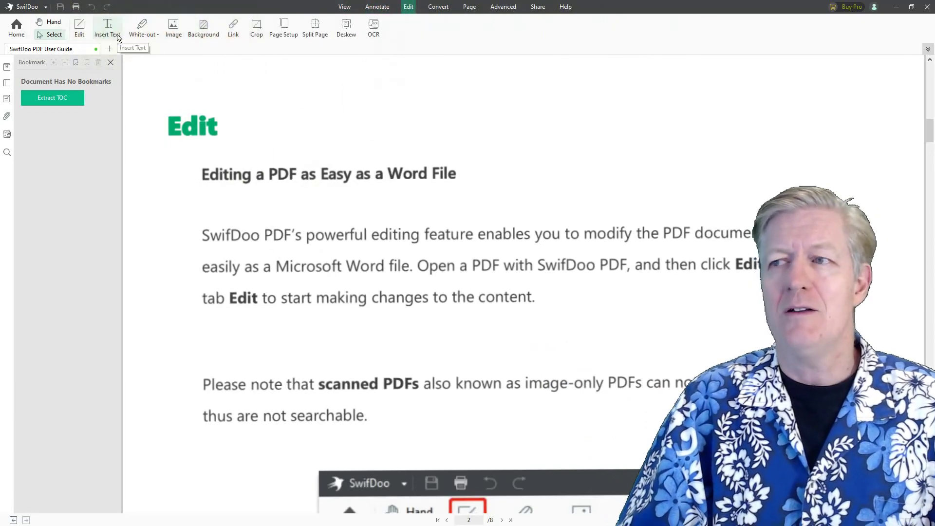
pyautogui.click(158, 36)
pyautogui.click(438, 7)
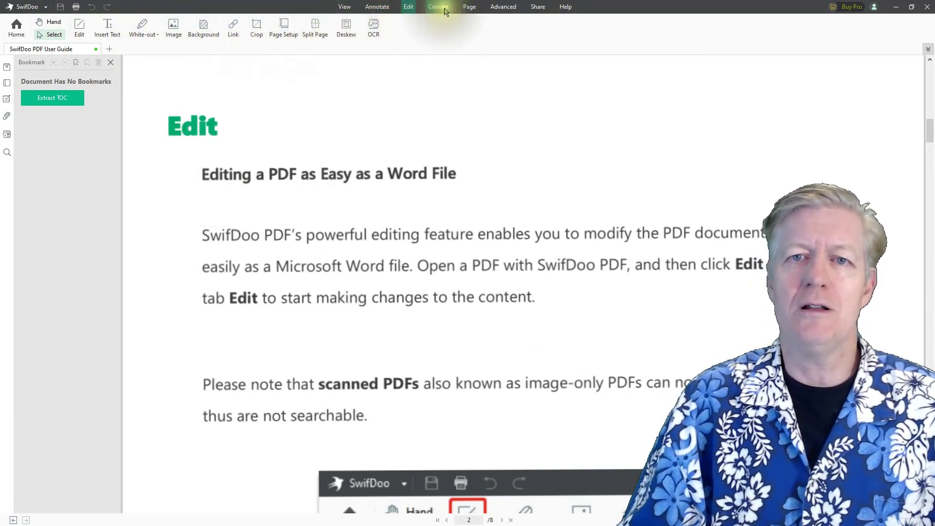
pyautogui.click(468, 7)
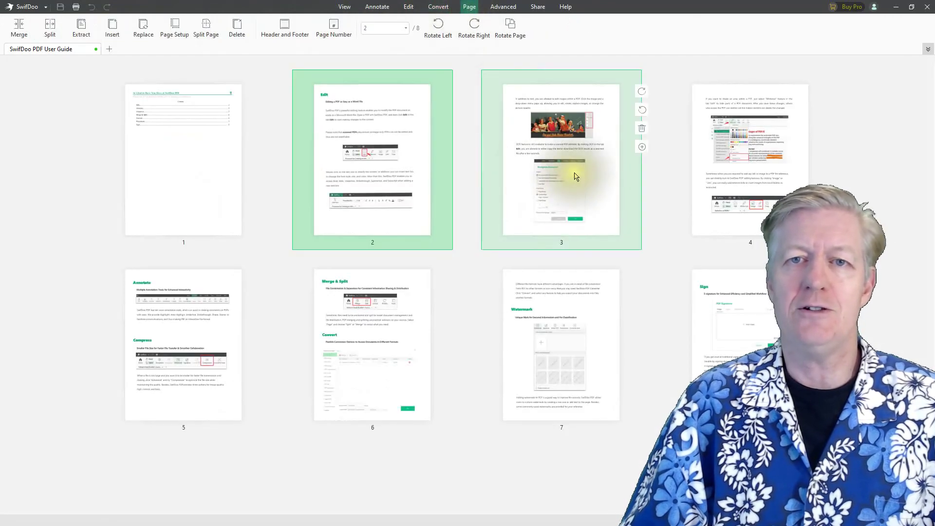
pyautogui.click(503, 6)
pyautogui.click(85, 27)
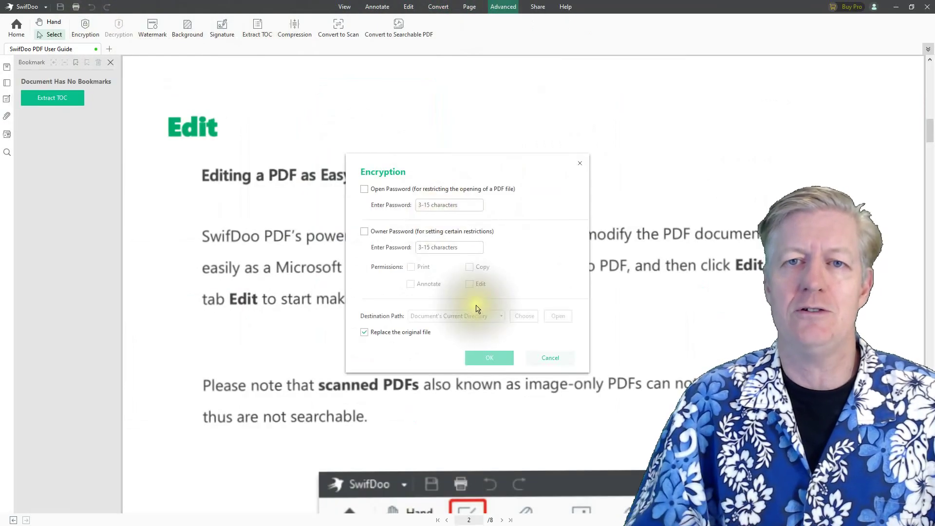
pyautogui.click(364, 189)
pyautogui.click(434, 205)
pyautogui.click(580, 163)
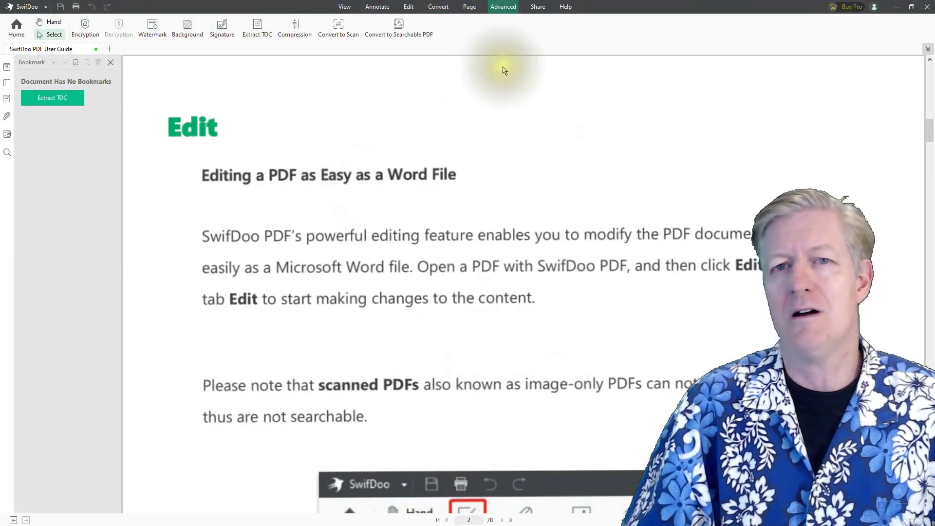
pyautogui.click(541, 7)
pyautogui.click(567, 10)
pyautogui.click(111, 26)
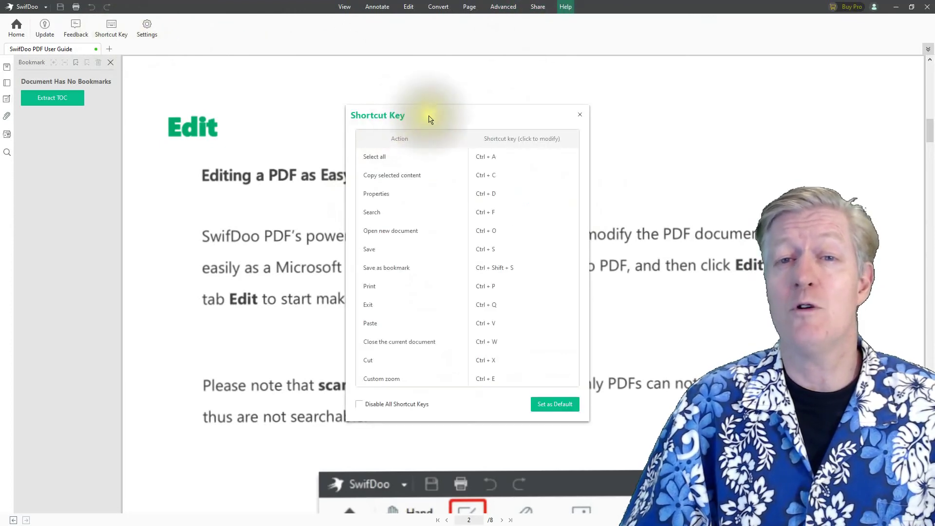
pyautogui.moveTo(577, 153); pyautogui.dragTo(587, 269)
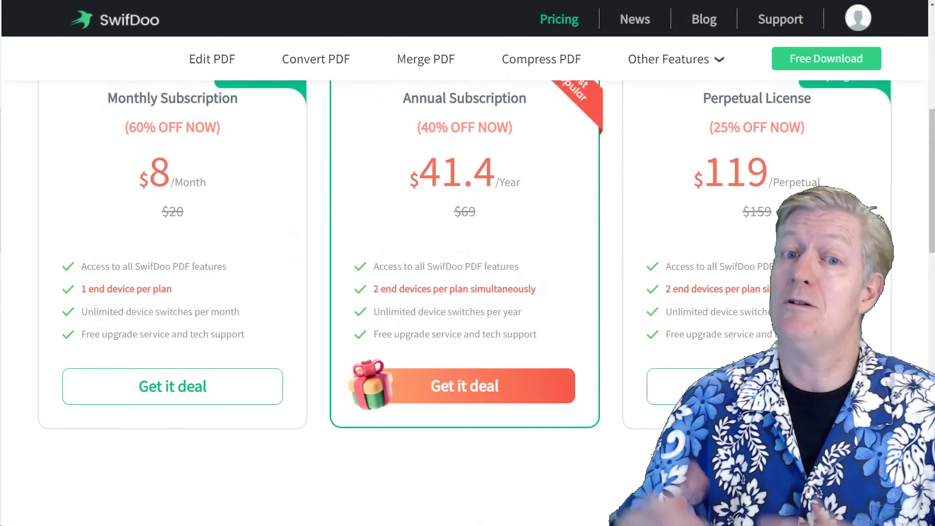